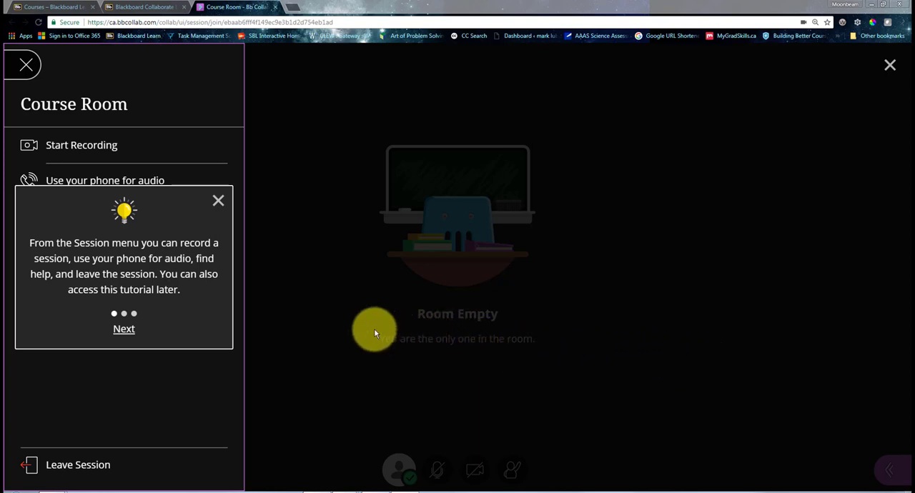
Dismiss the session-menu tutorial tip so the empty course room shows.
left_click(219, 202)
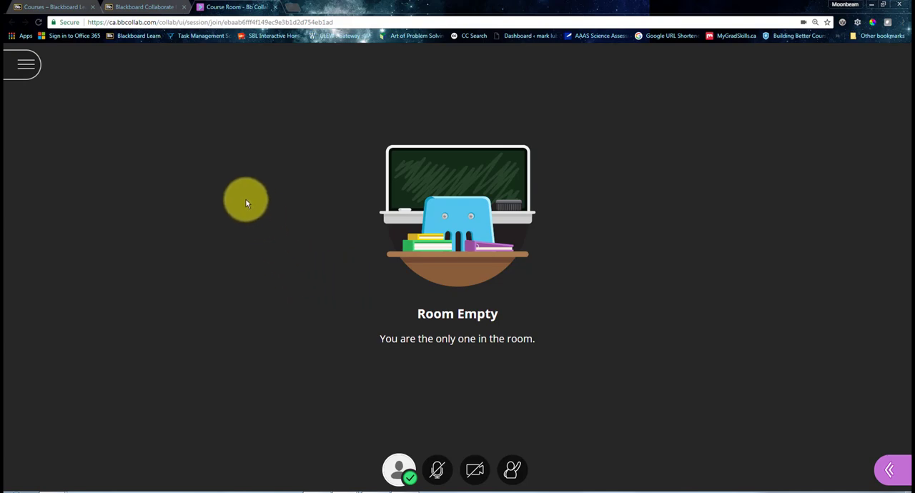
Start recording the session from the Session menu, then stop the recording again.
left_click(30, 70)
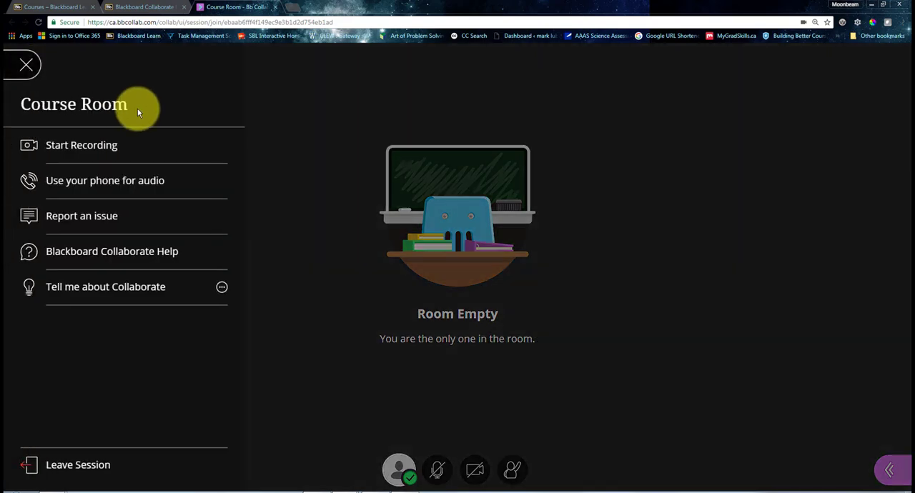
left_click(86, 150)
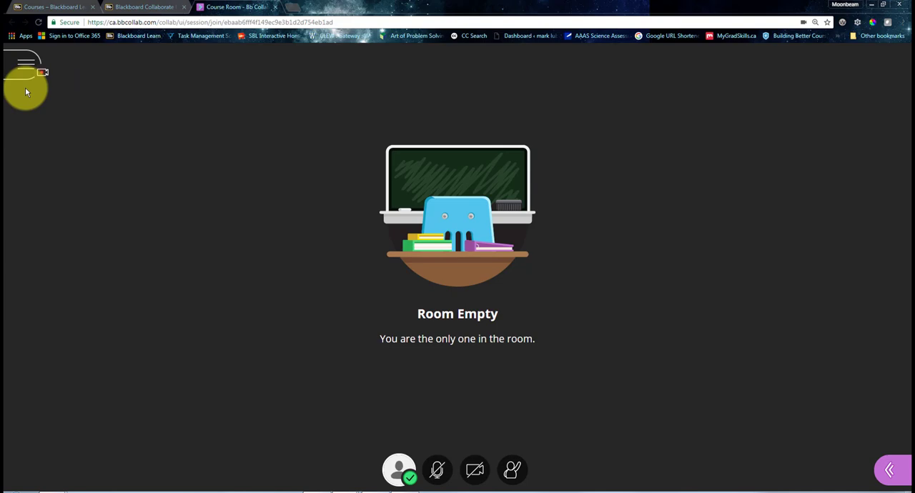
left_click(32, 70)
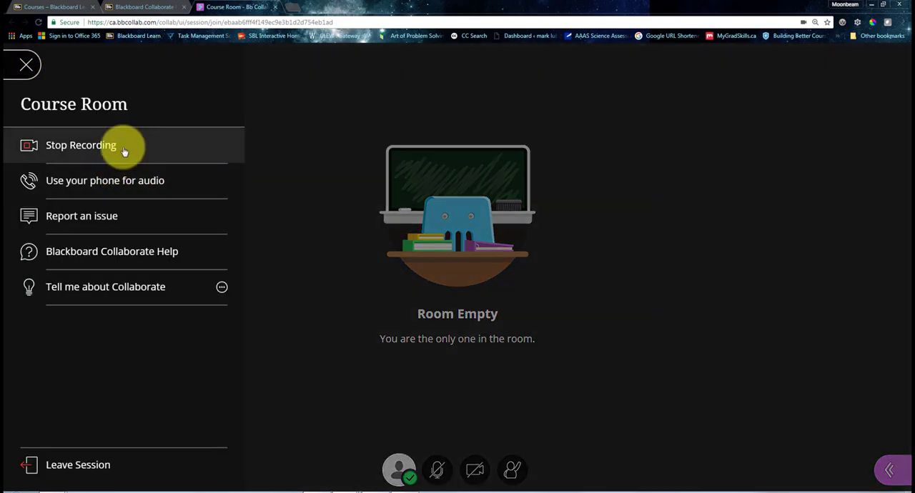
left_click(123, 150)
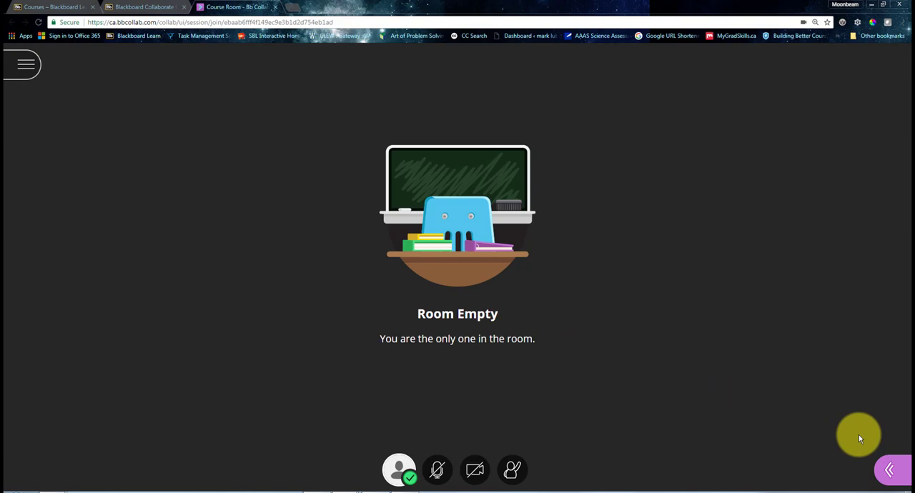
Show the Collaborate panel and go to My Settings with the audio and video options.
left_click(892, 473)
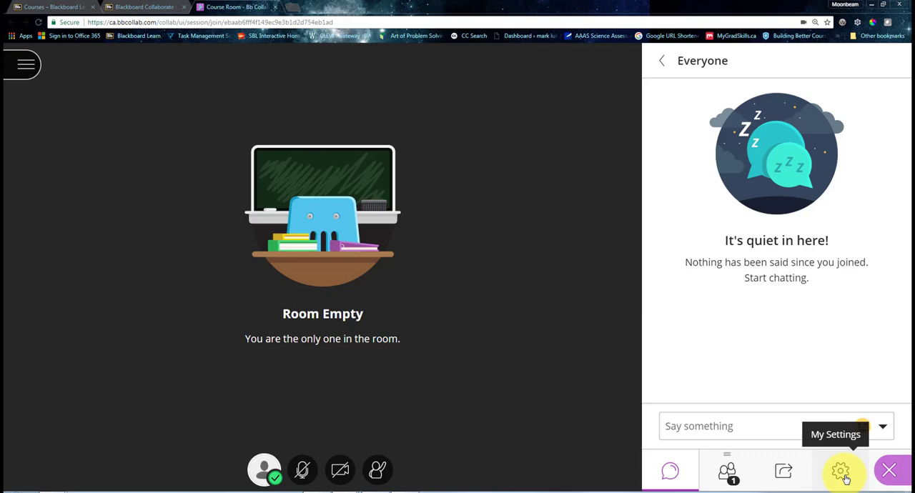
left_click(841, 472)
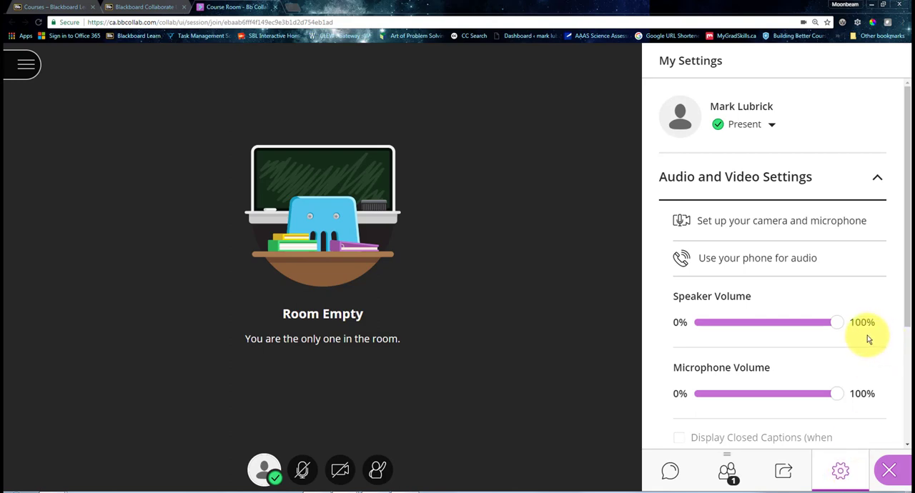
Run the audio test with the Logitech Wireless Headset microphone and confirm it's working.
left_click(748, 232)
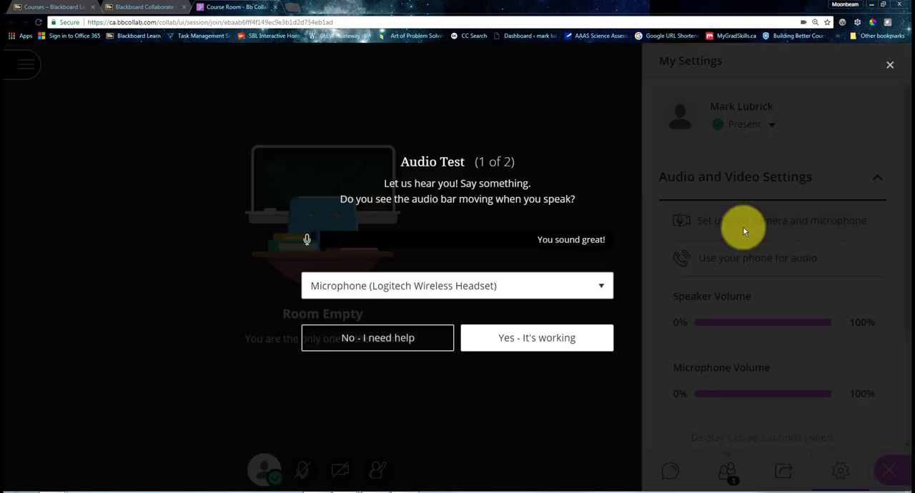
left_click(599, 285)
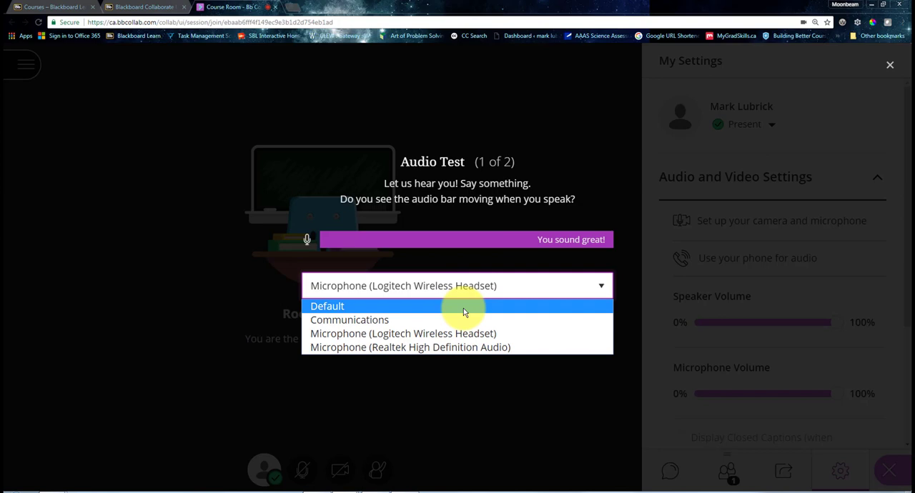
left_click(463, 306)
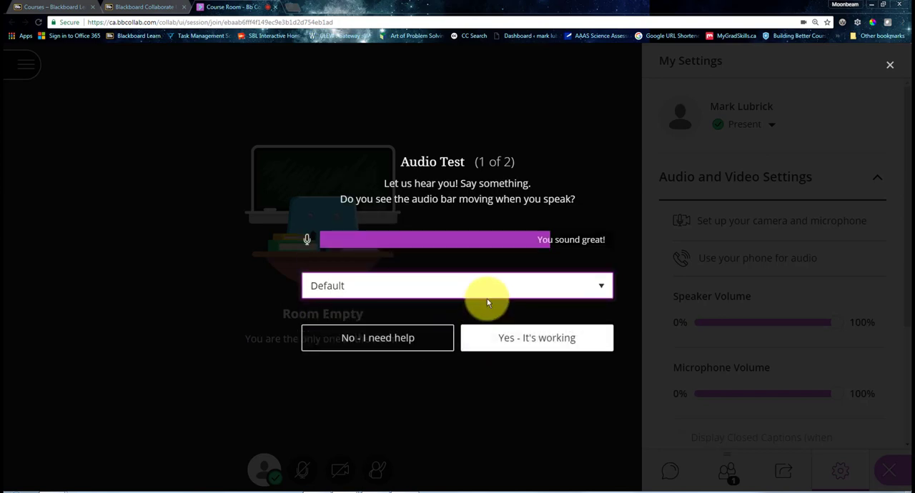
left_click(601, 286)
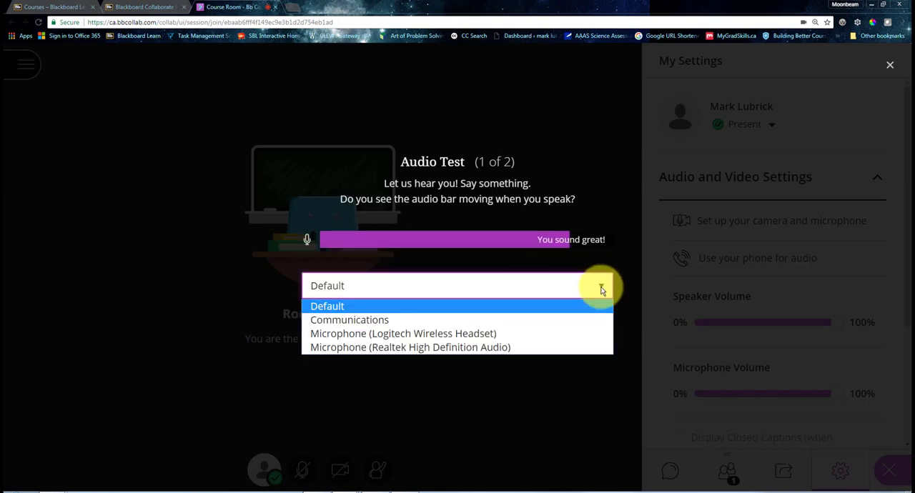
left_click(441, 334)
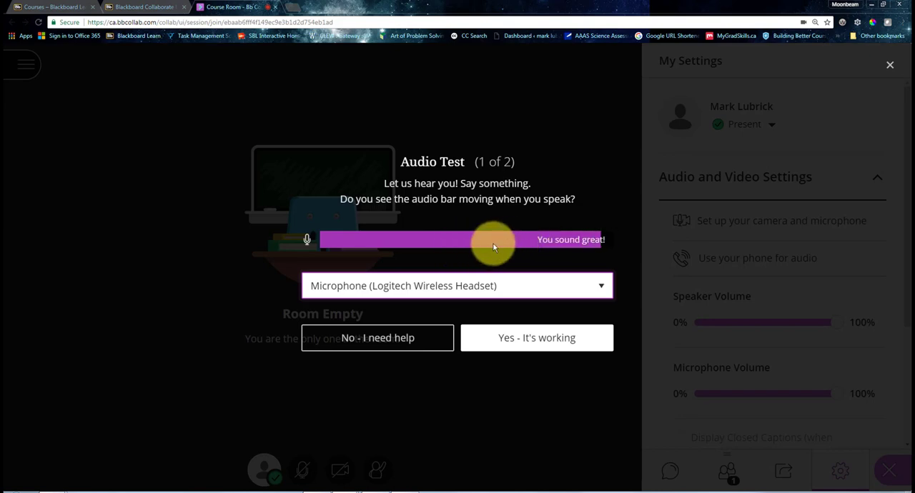
left_click(532, 342)
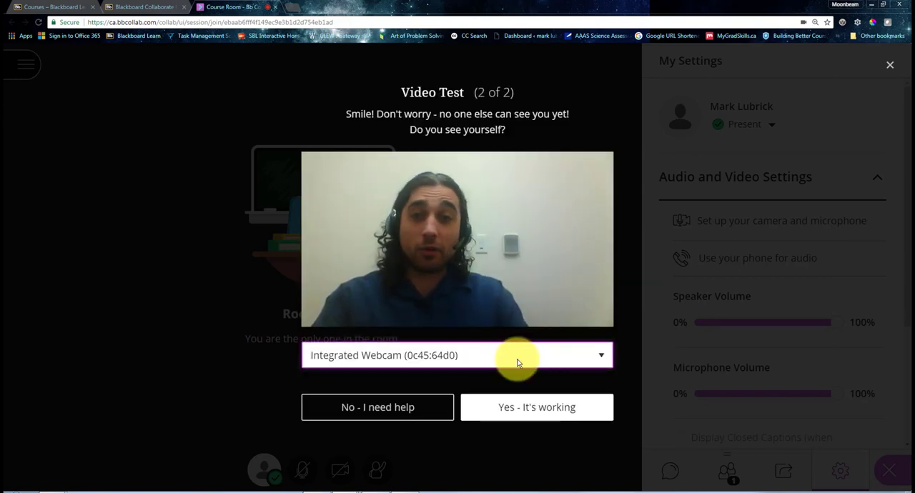
Confirm the Integrated Webcam picture works and dismiss the You're good to go tip.
left_click(517, 357)
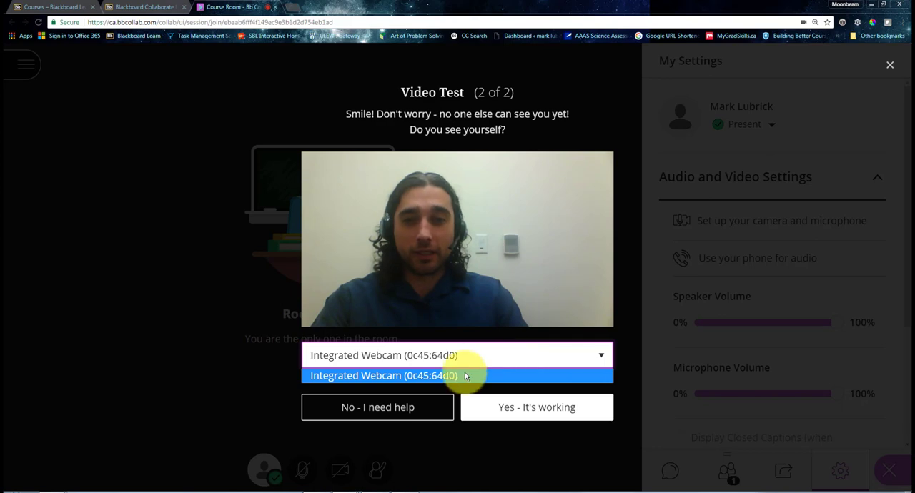
left_click(528, 415)
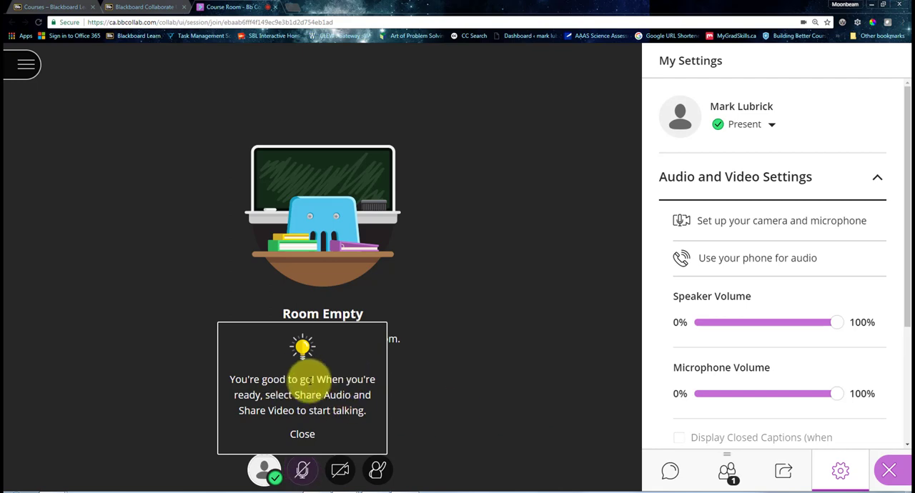
left_click(303, 436)
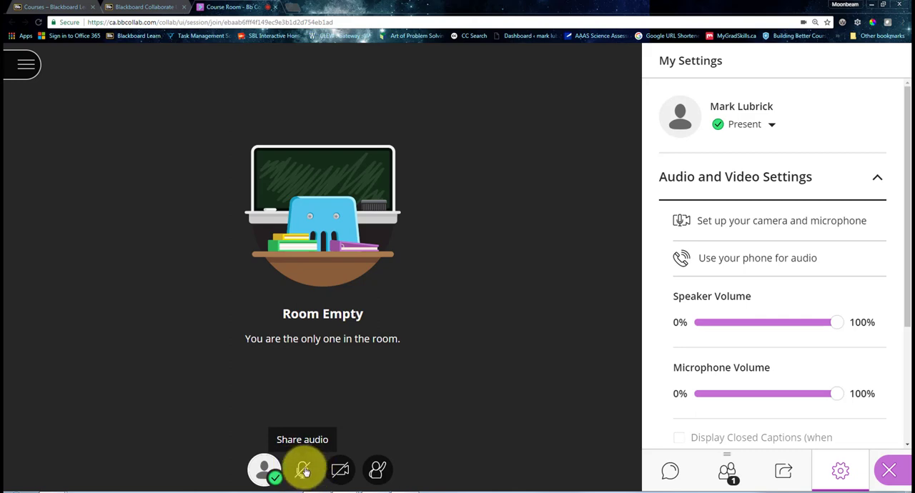
Start sharing microphone audio with the room from the bottom toolbar.
left_click(304, 470)
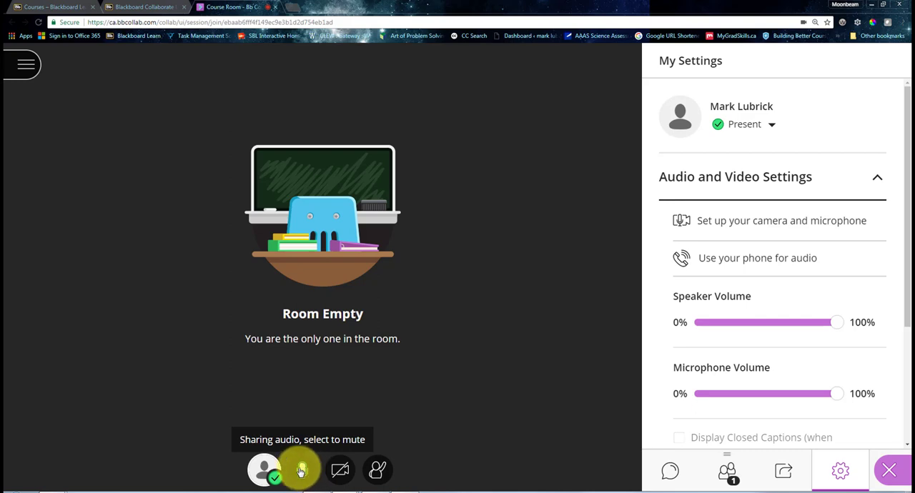
Preview the webcam and choose Share Video so my camera feed appears in the room.
left_click(340, 470)
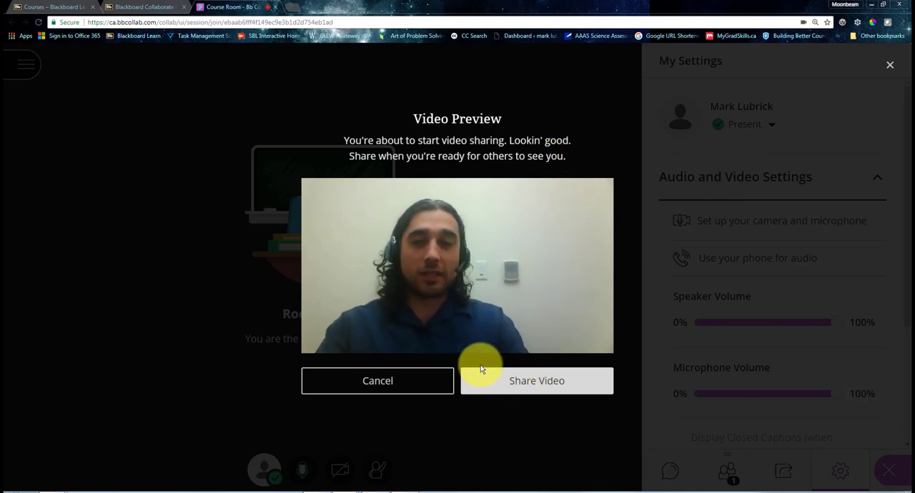
left_click(532, 380)
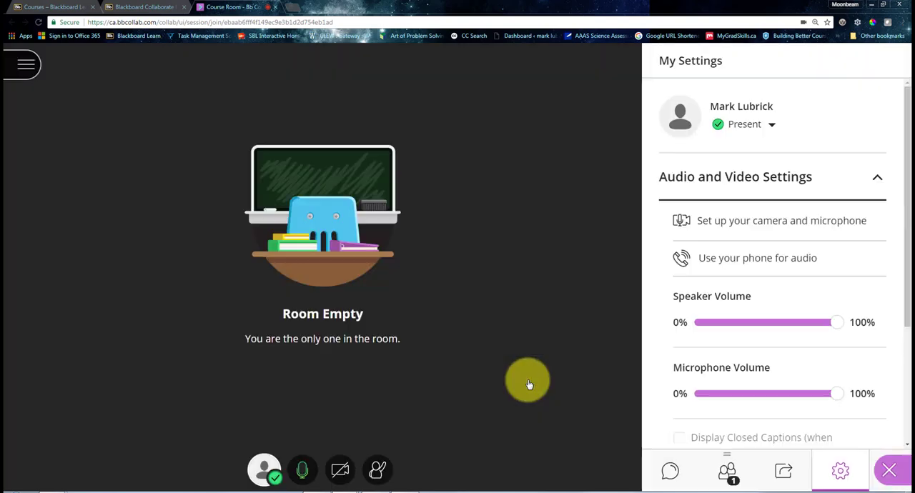